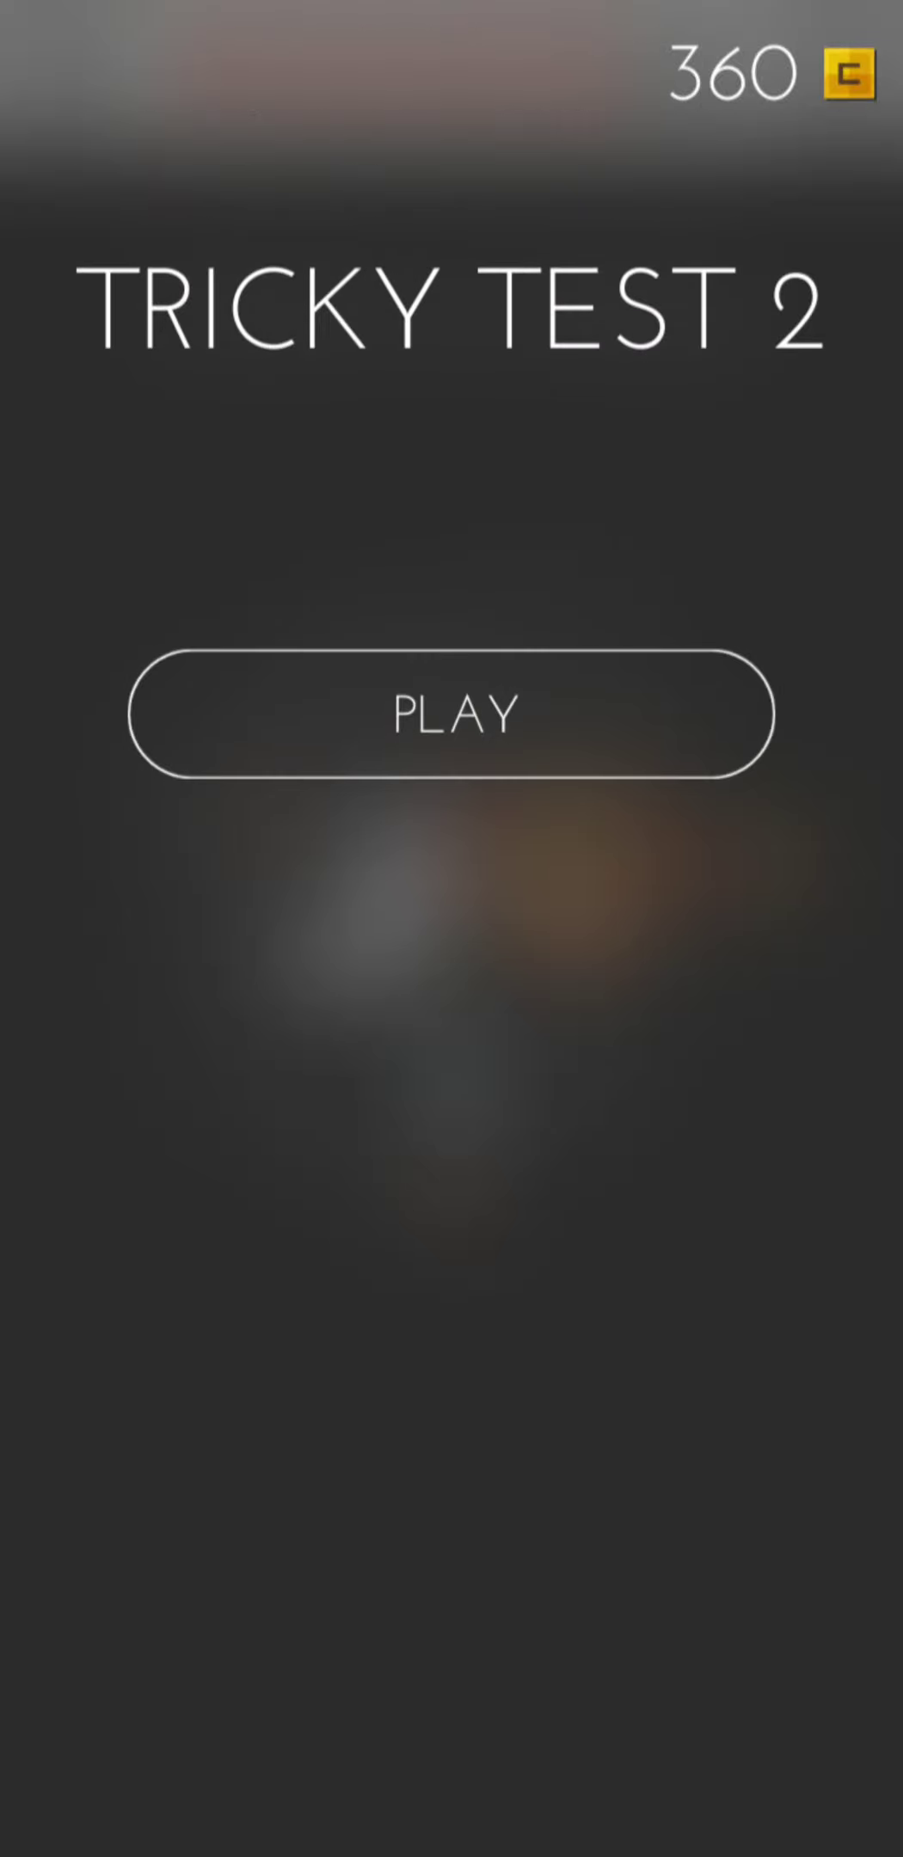
Start the game and press the green octagon button three times on question 1.
left_click(450, 714)
left_click(452, 914)
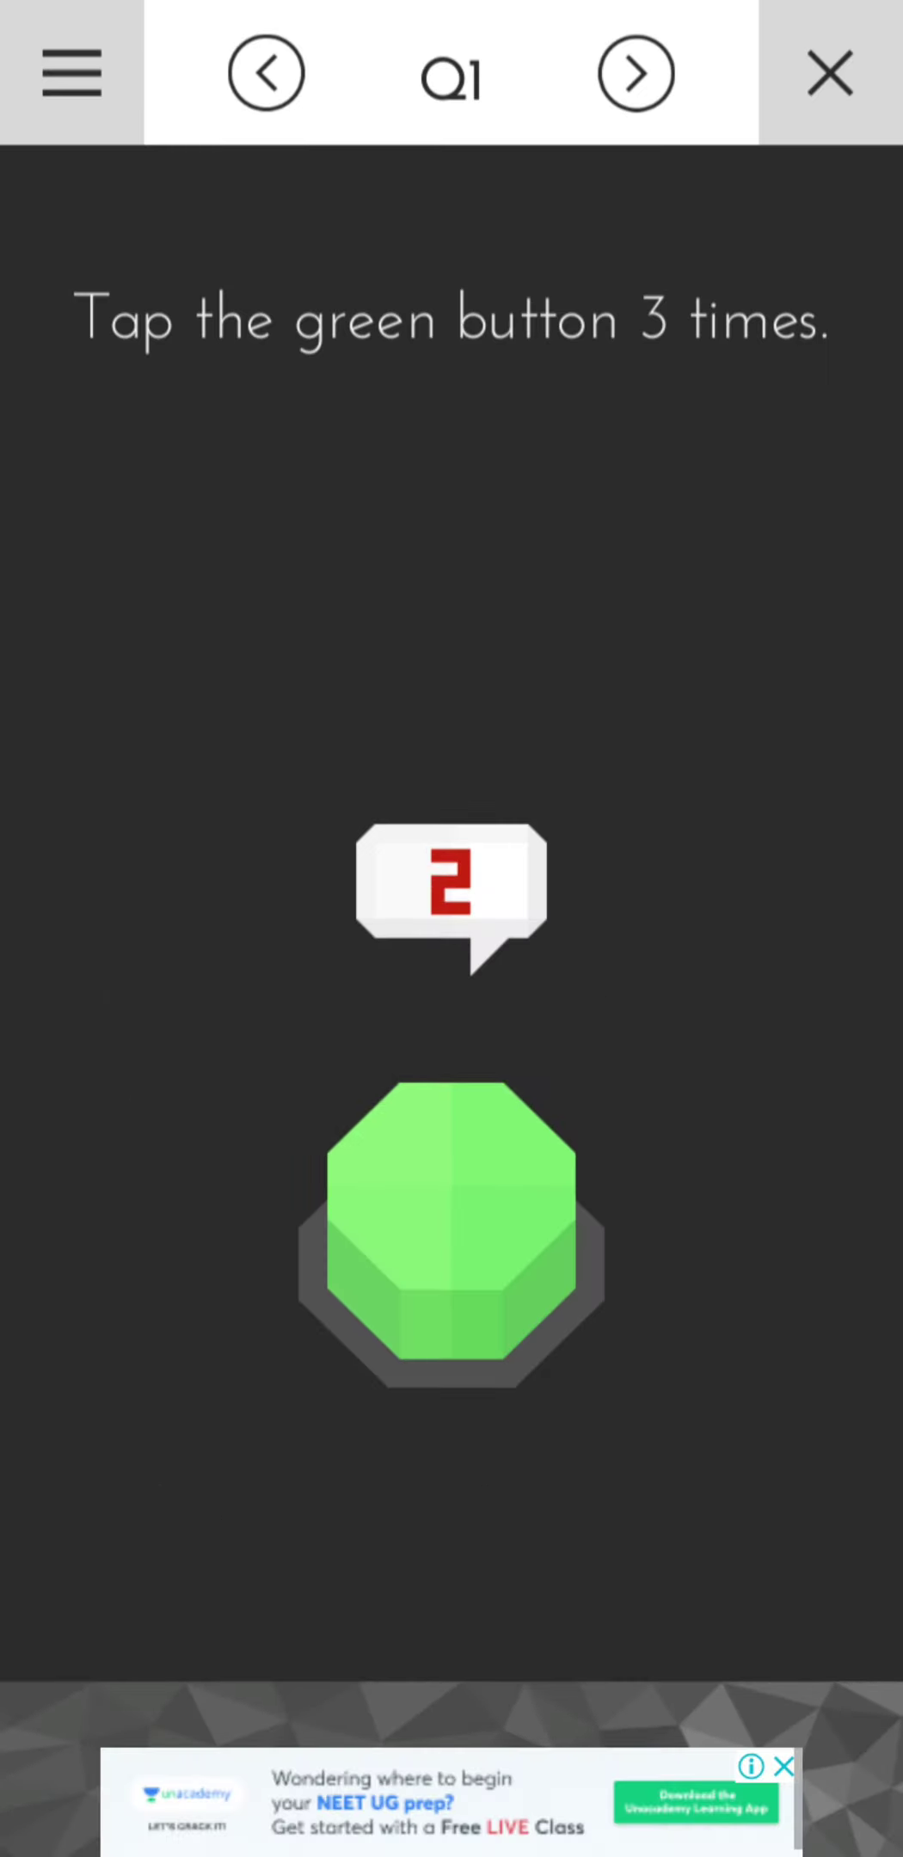
left_click(450, 1219)
left_click(452, 907)
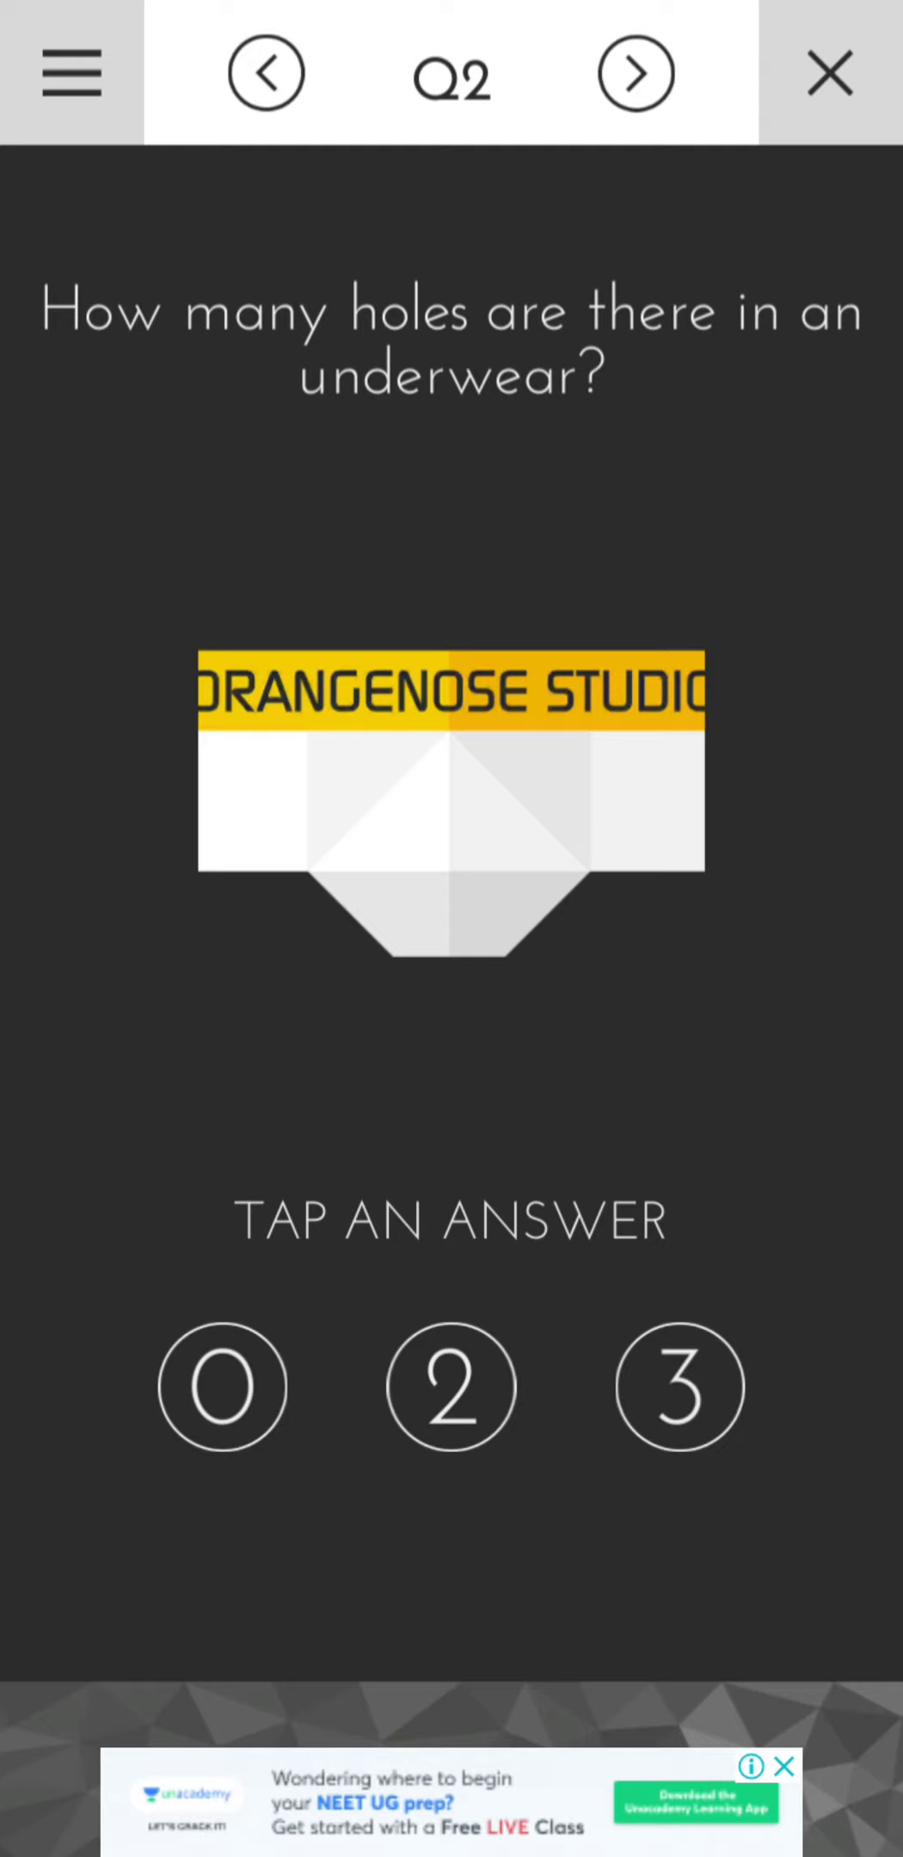
Answer question 2 with 3 as the number of holes in underwear.
left_click(679, 1387)
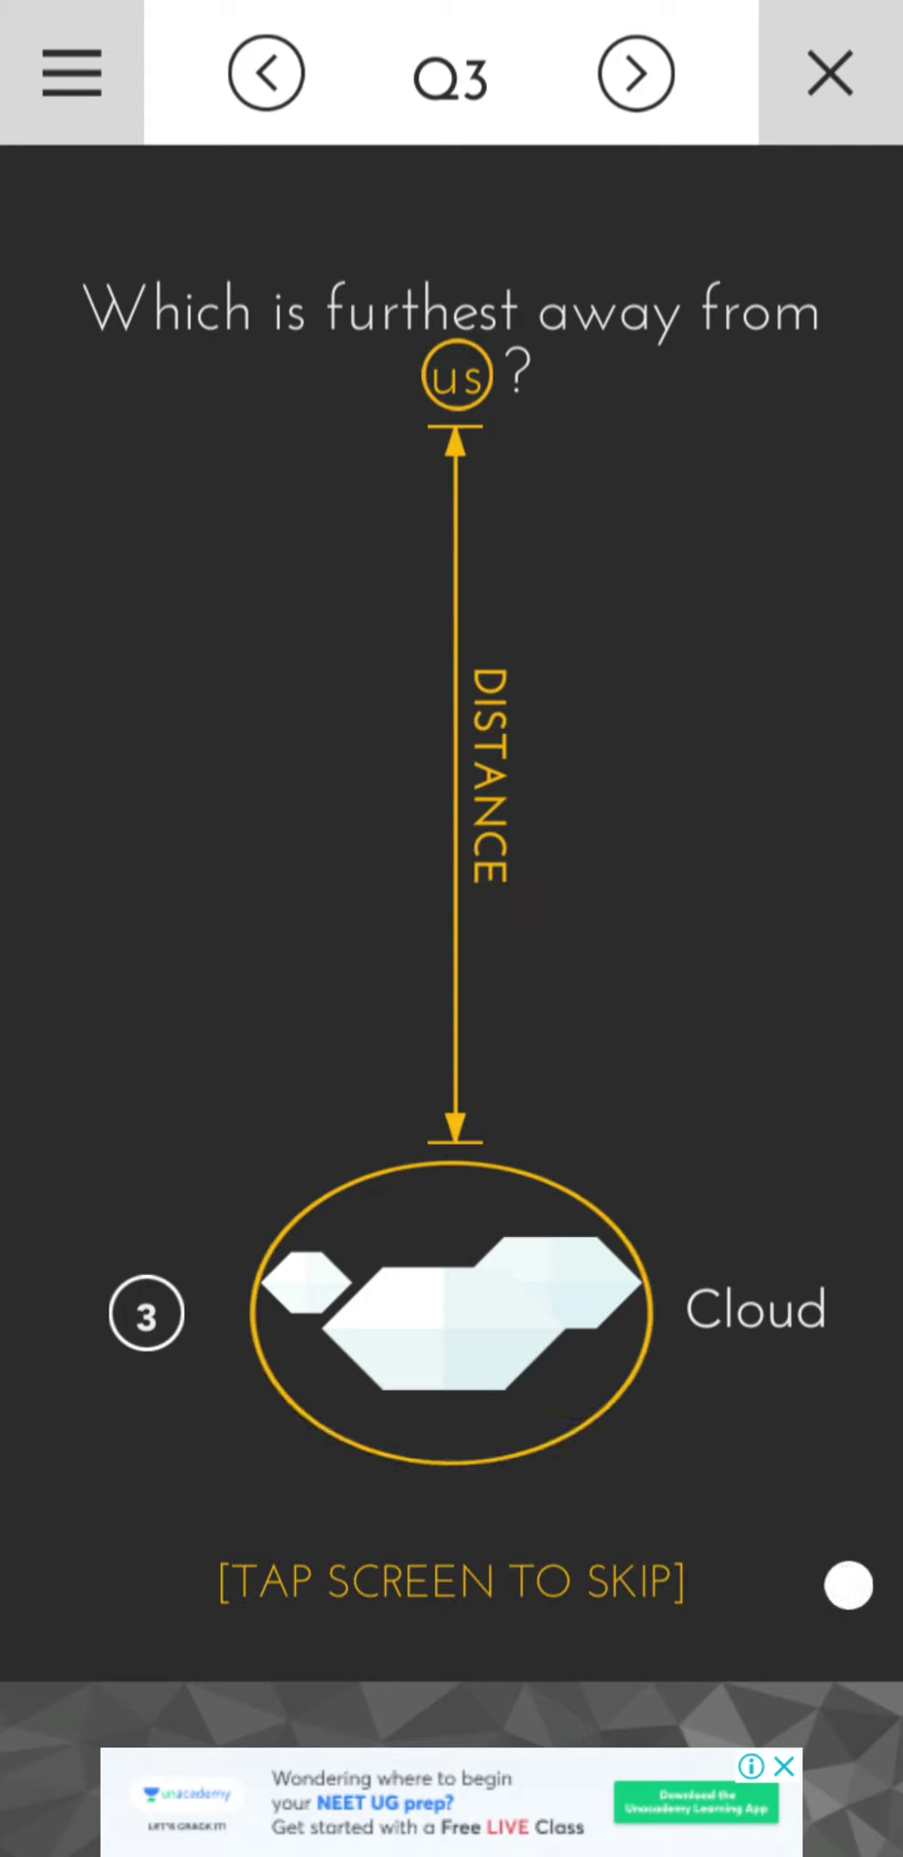
Skip the question 3 explanation to move on to question 4.
left_click(848, 1585)
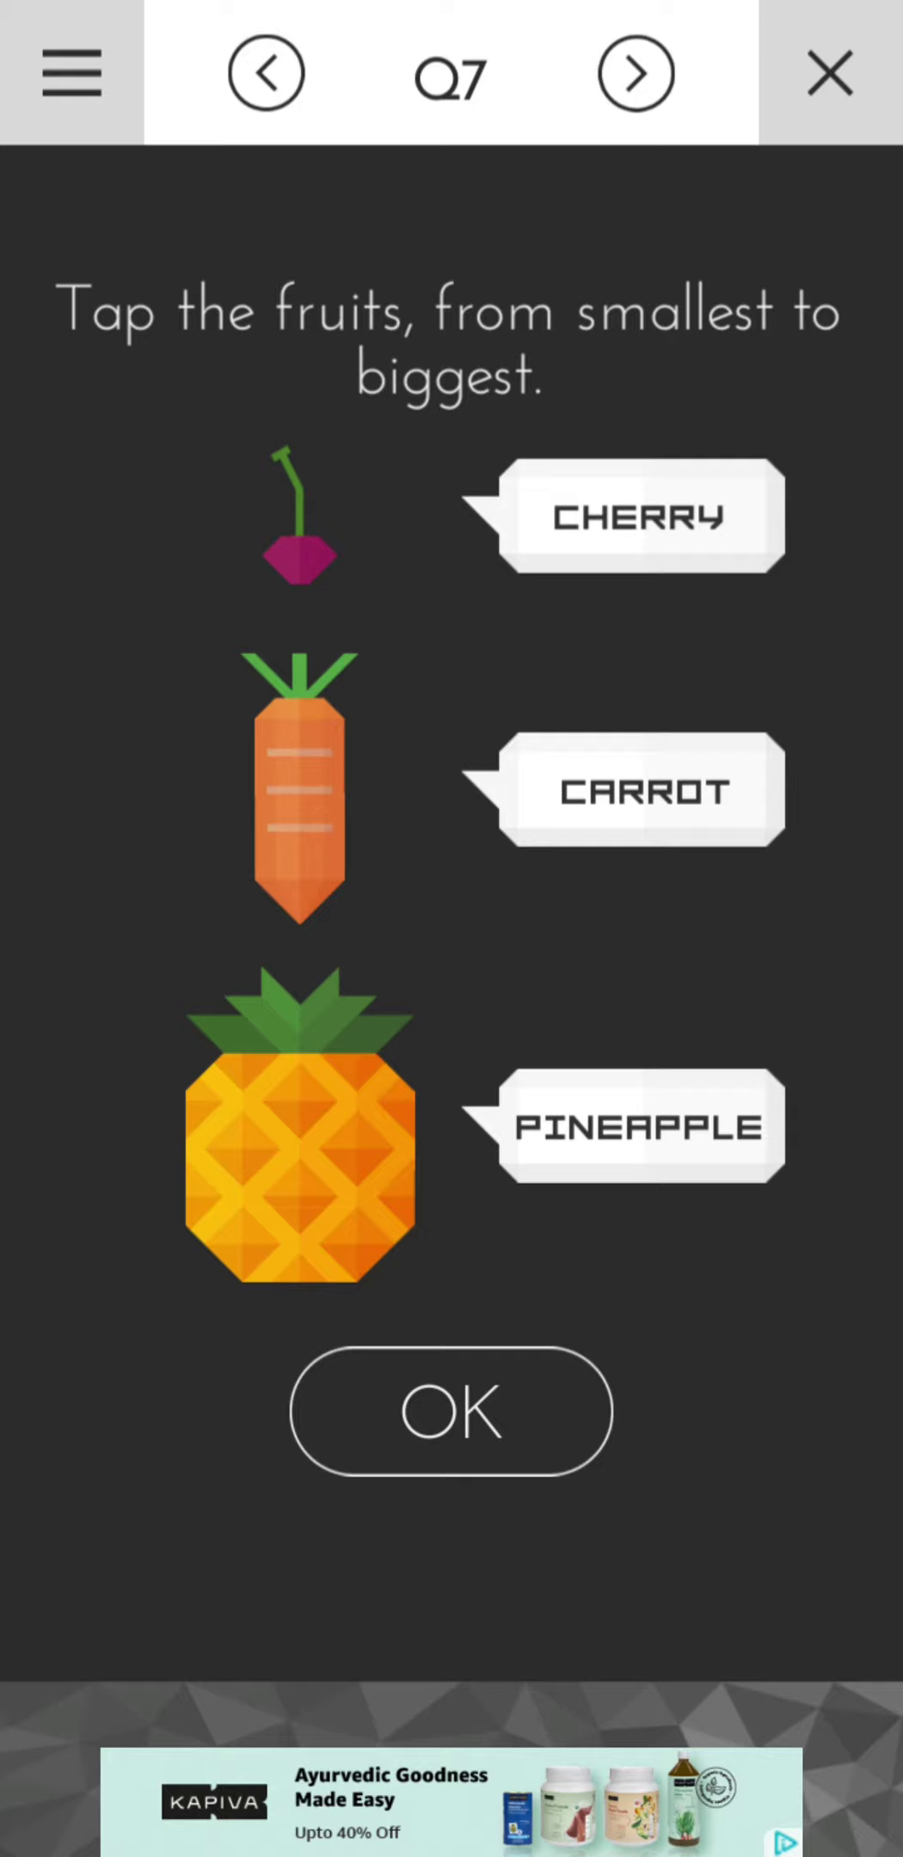
Order question 7's fruits by choosing the cherry, then the pineapple.
left_click(299, 537)
left_click(300, 1140)
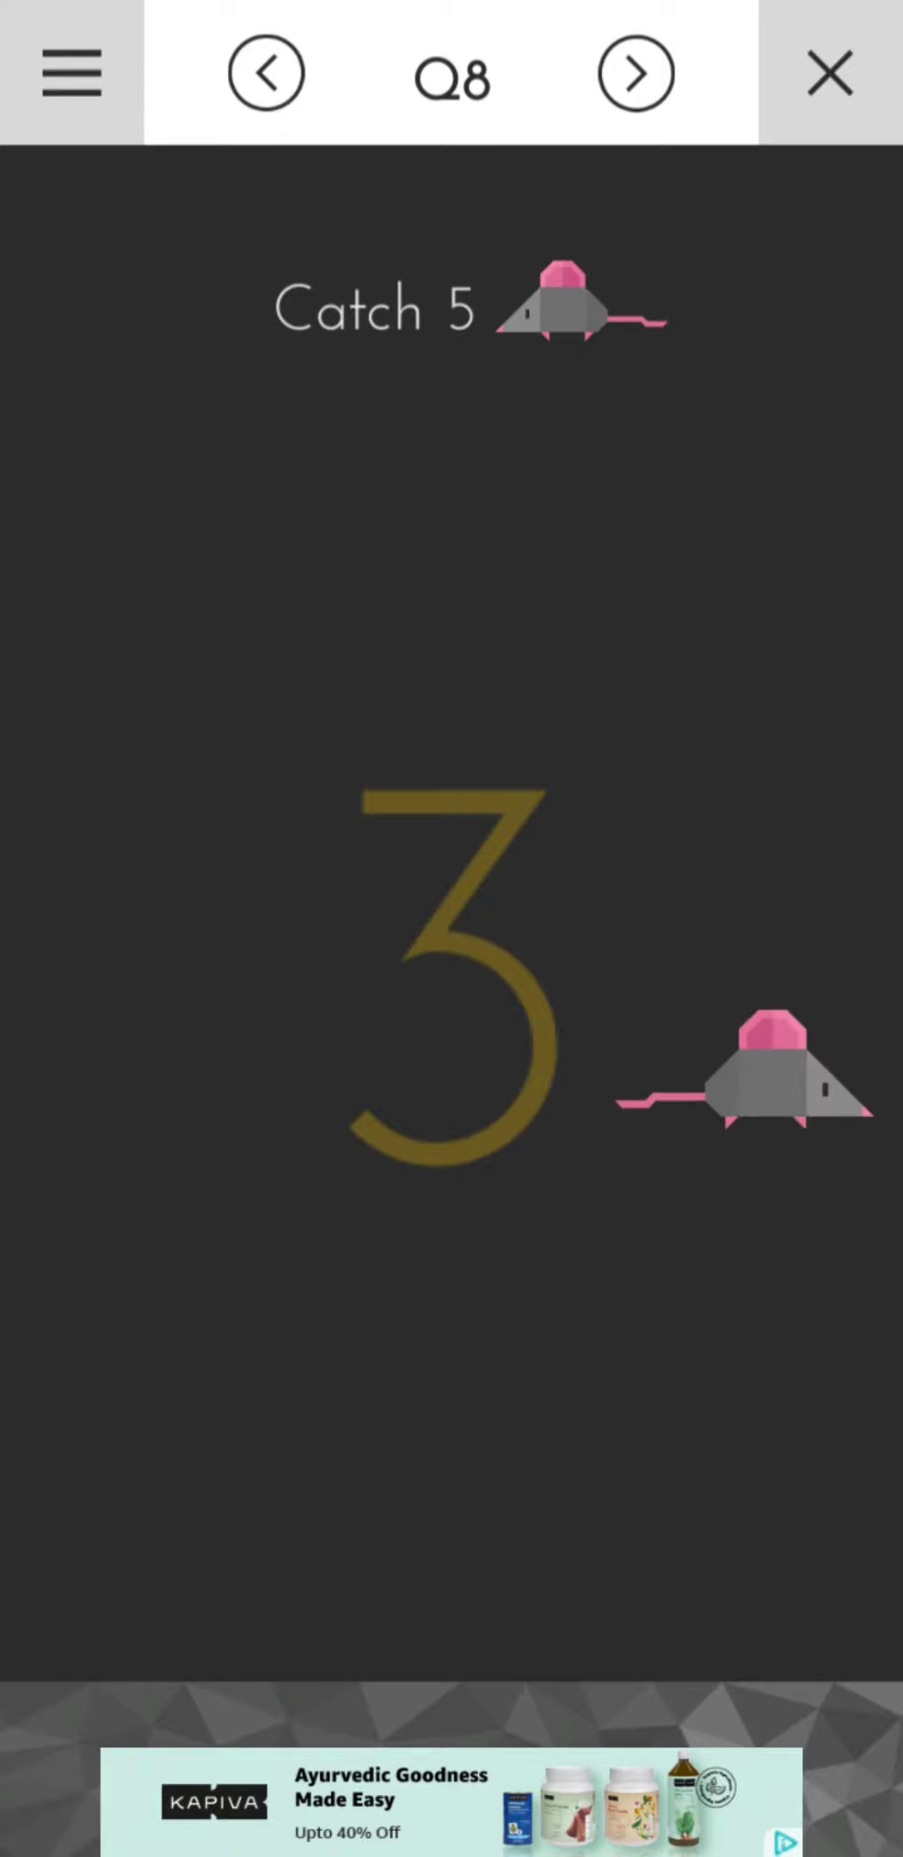
Catch a running mouse on question 8.
left_click(302, 1067)
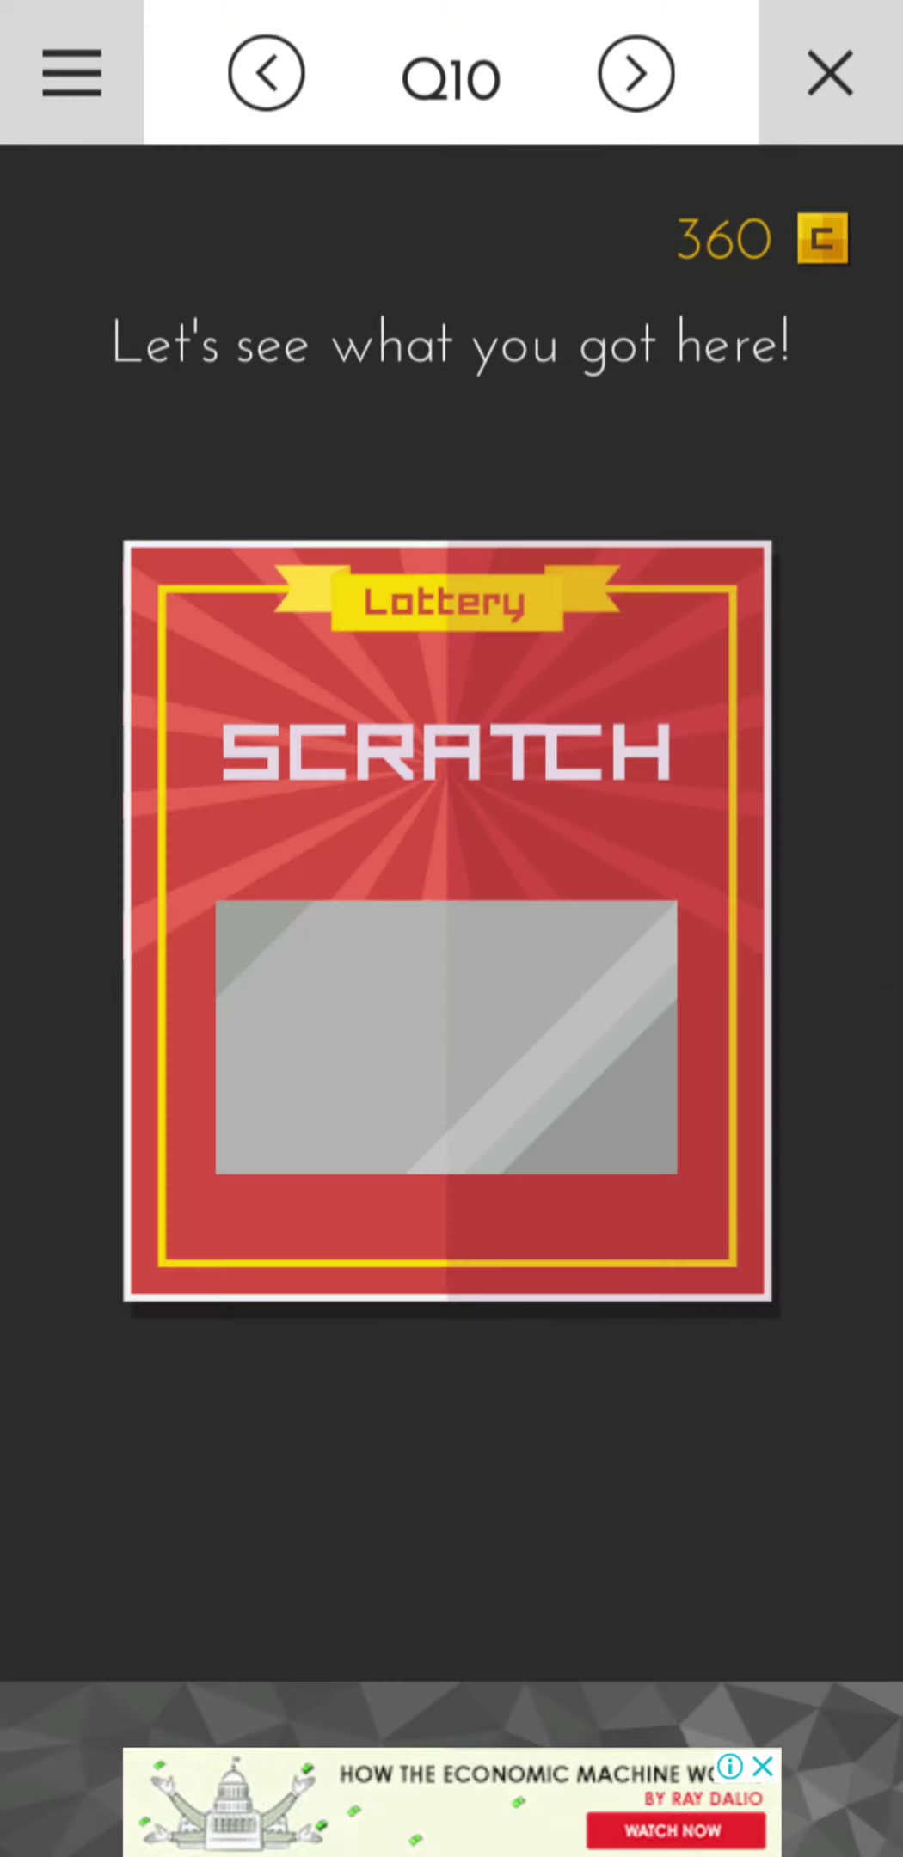
Scratch away the grey area of question 10's lottery card.
left_click_drag(268, 1015, 371, 959)
left_click_drag(291, 1074, 480, 1001)
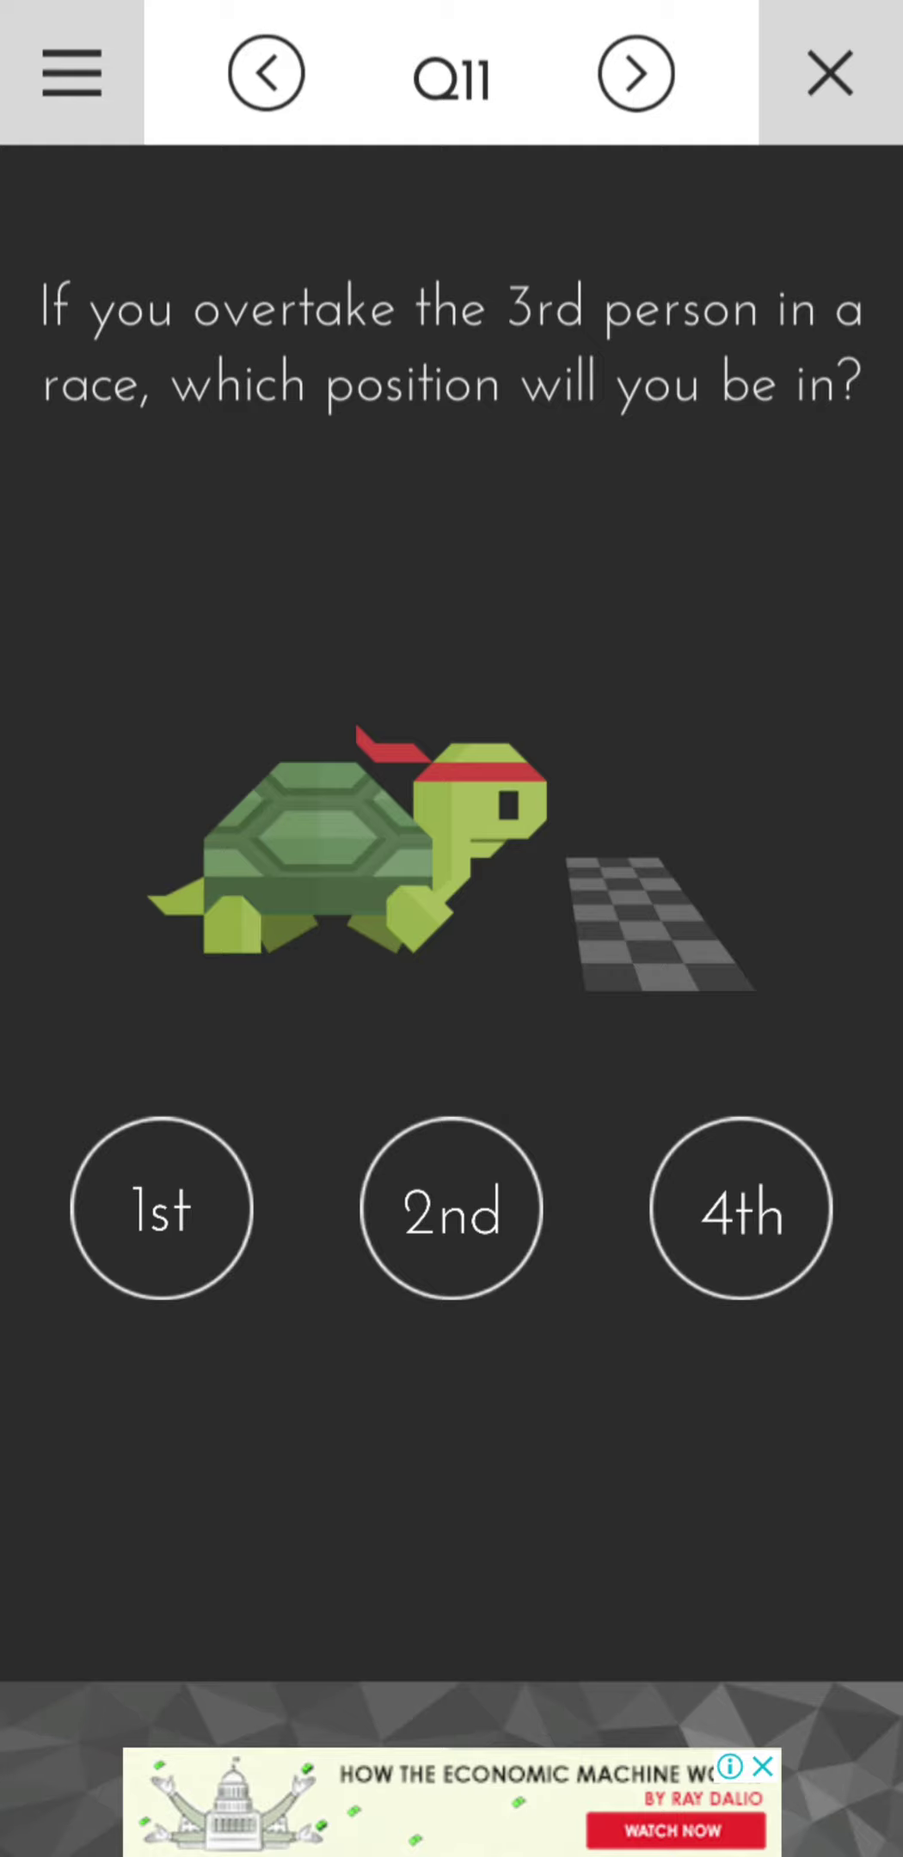
Answer question 11 using the word '3rd' in the question text.
left_click(544, 308)
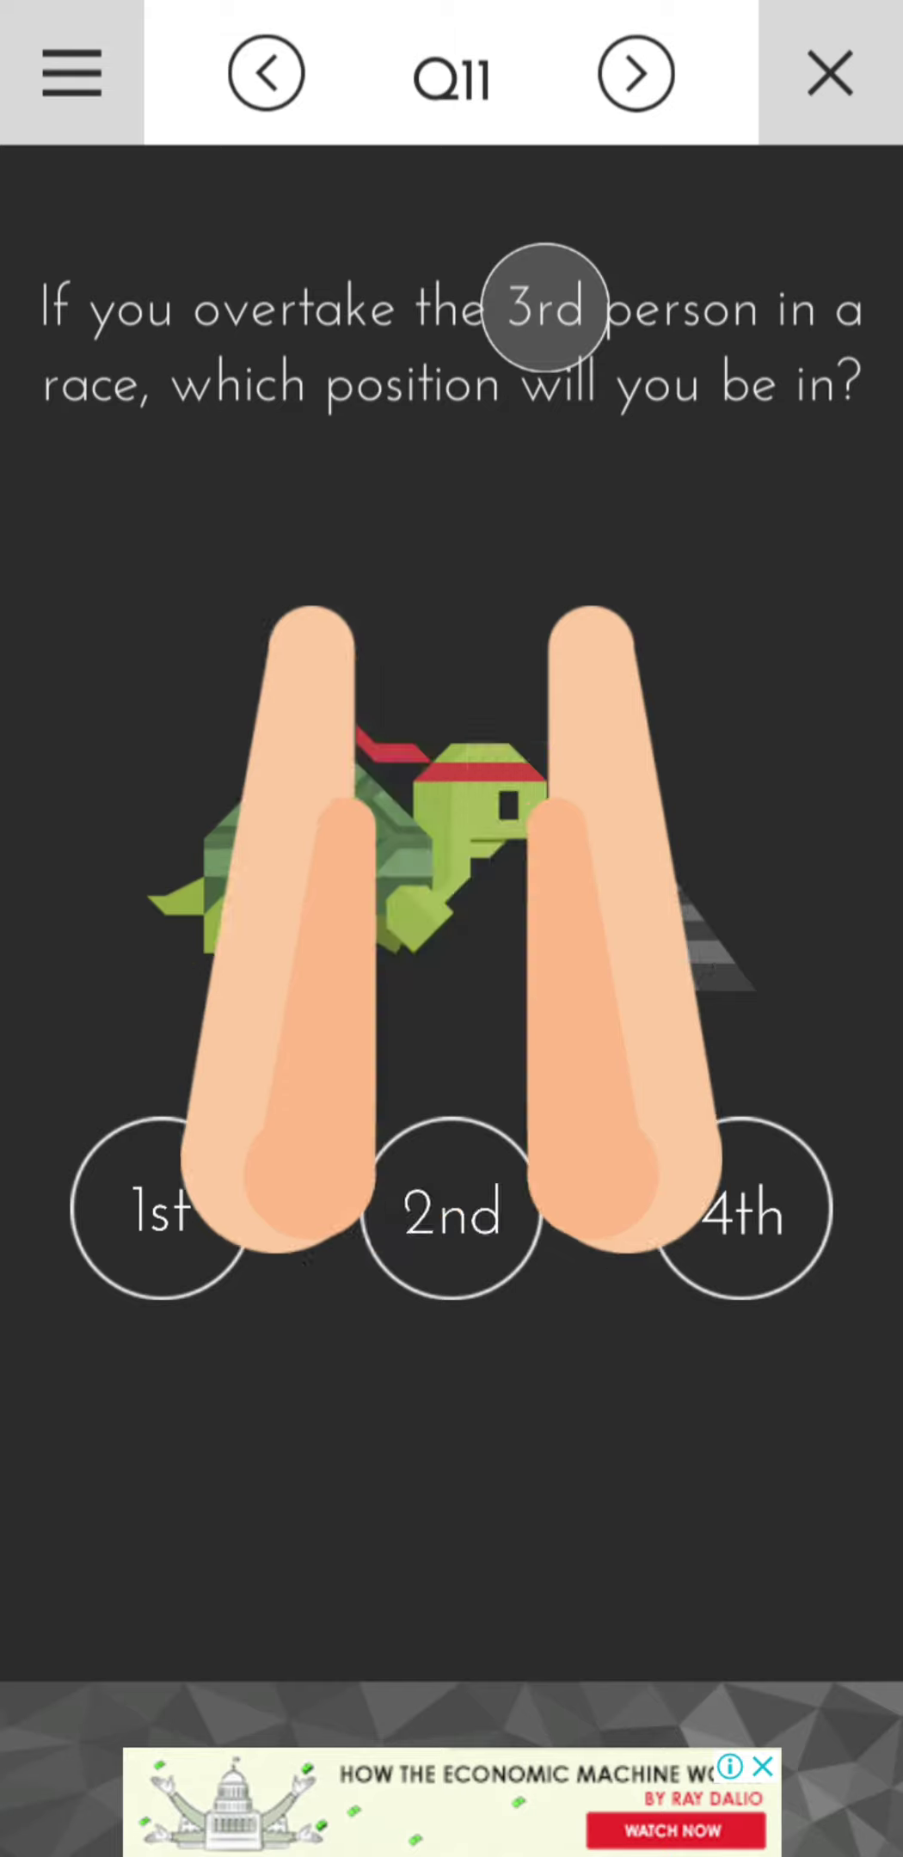
left_click(545, 307)
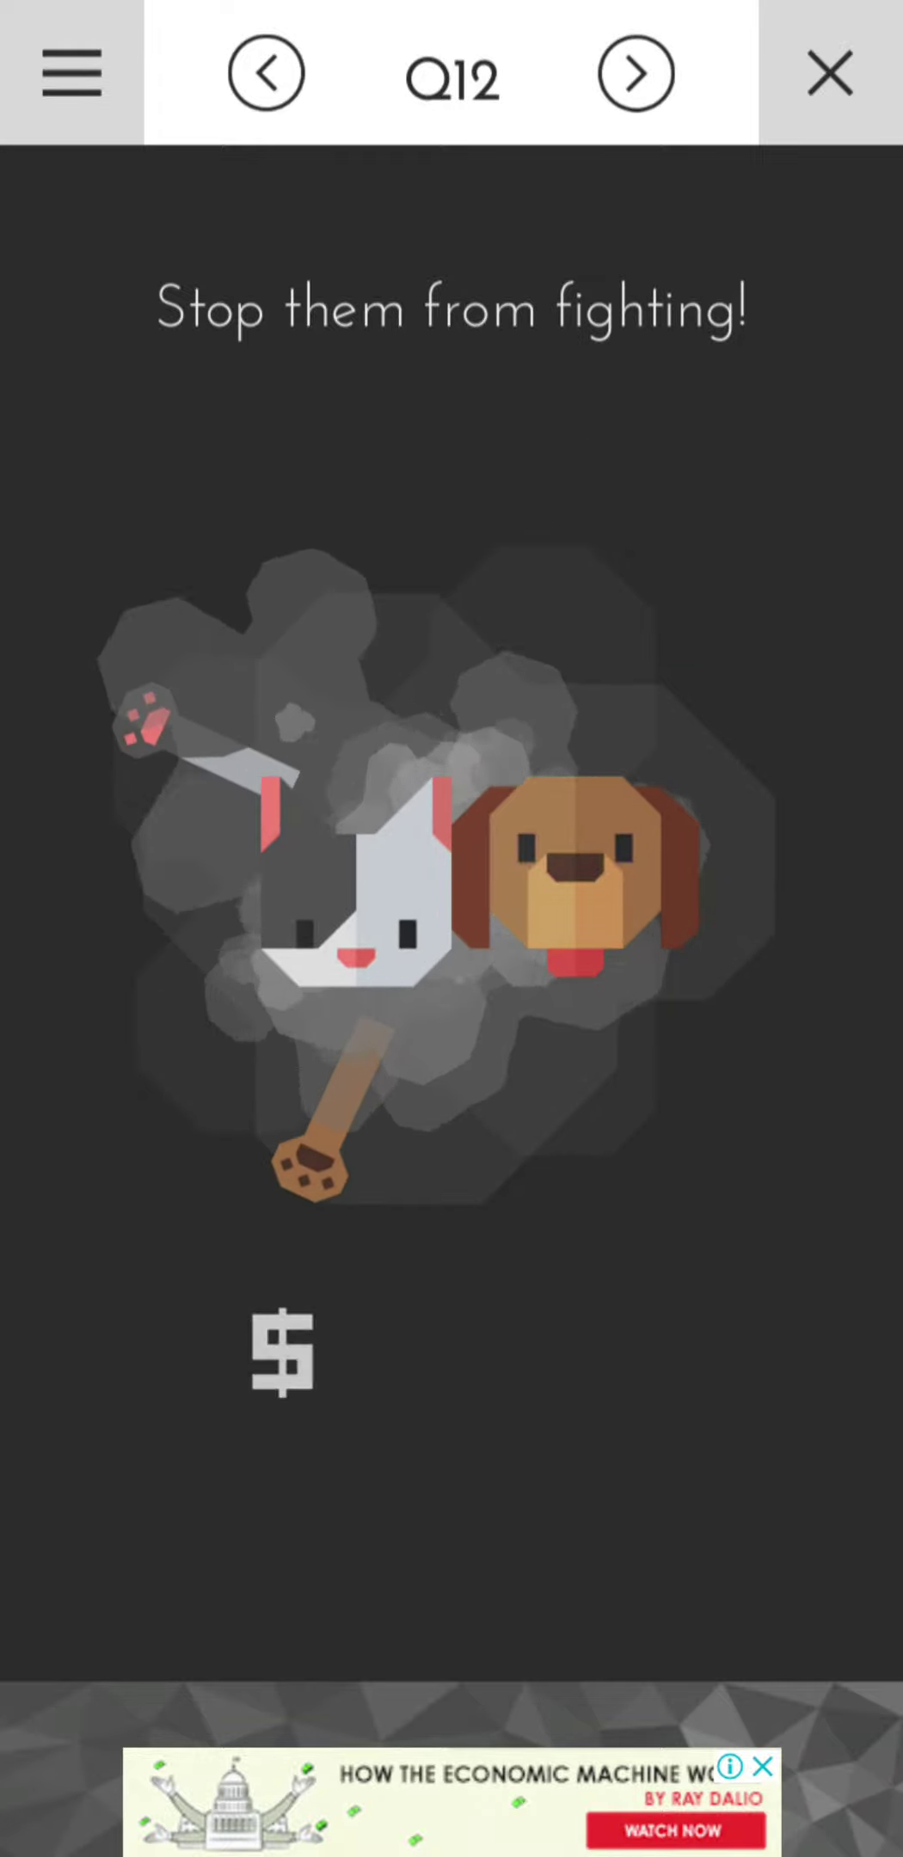
Drag the fighting cat and dog apart on question 12.
left_click_drag(573, 872, 697, 856)
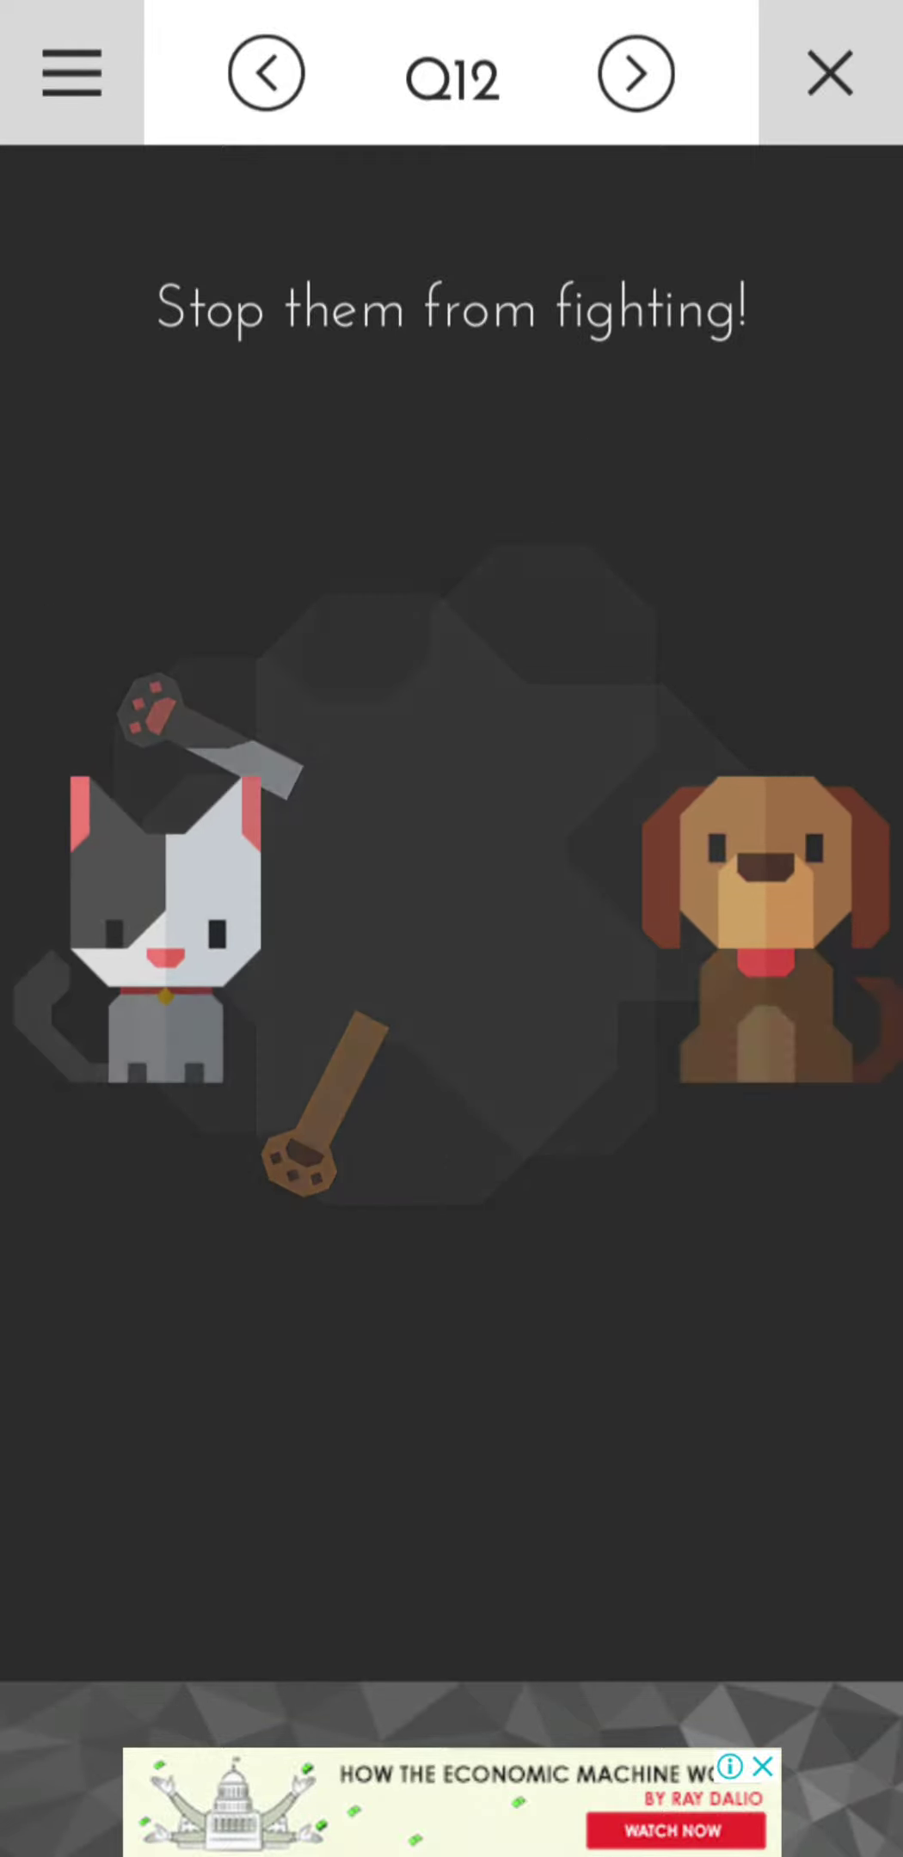